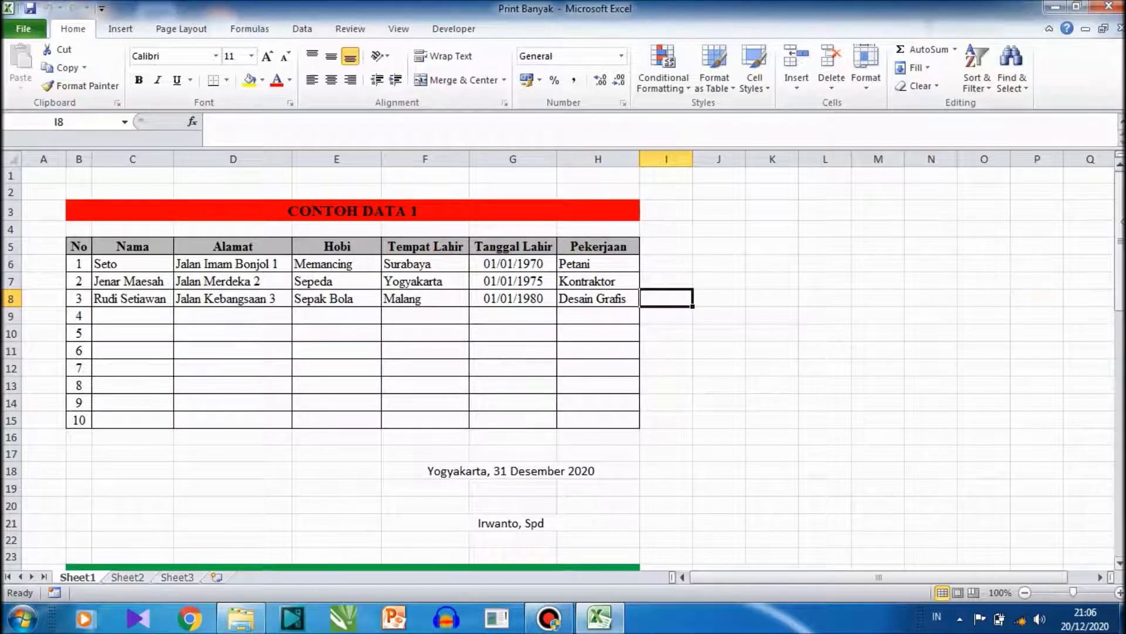
Set B3:H21, the CONTOH DATA 1 table with its date and signature, as the print area
{"action": "left_click", "coordinate": [1120, 234]}
{"action": "mouse_move", "coordinate": [1120, 234]}
{"action": "left_mouse_down"}
{"action": "mouse_move", "coordinate": [1119, 516]}
{"action": "mouse_move", "coordinate": [1120, 166]}
{"action": "left_mouse_up"}
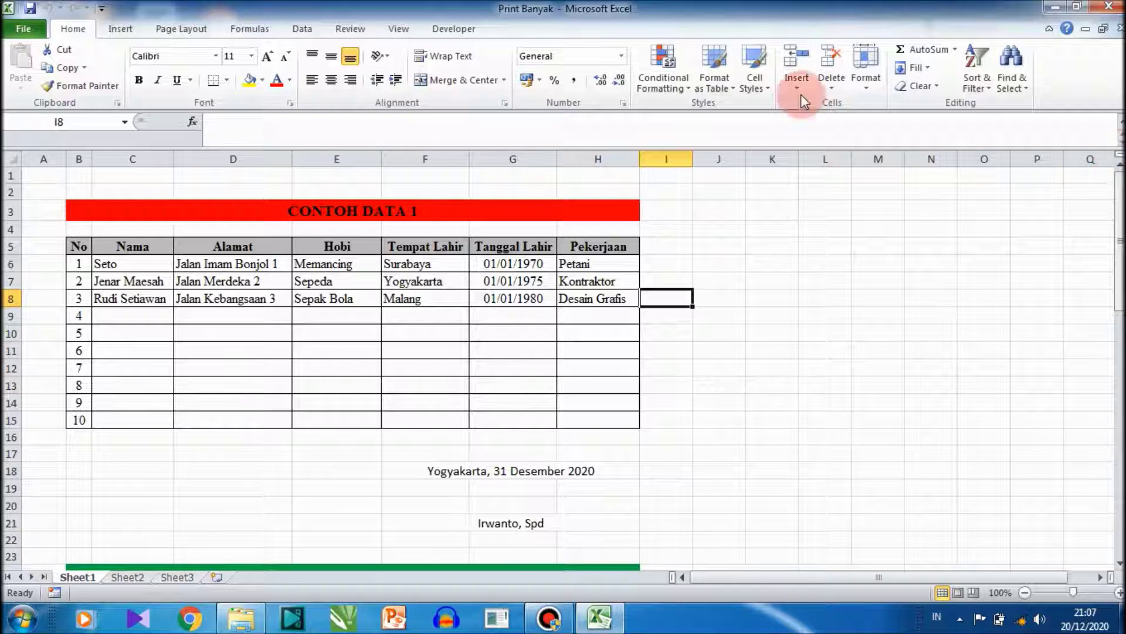
{"action": "left_click", "coordinate": [440, 212]}
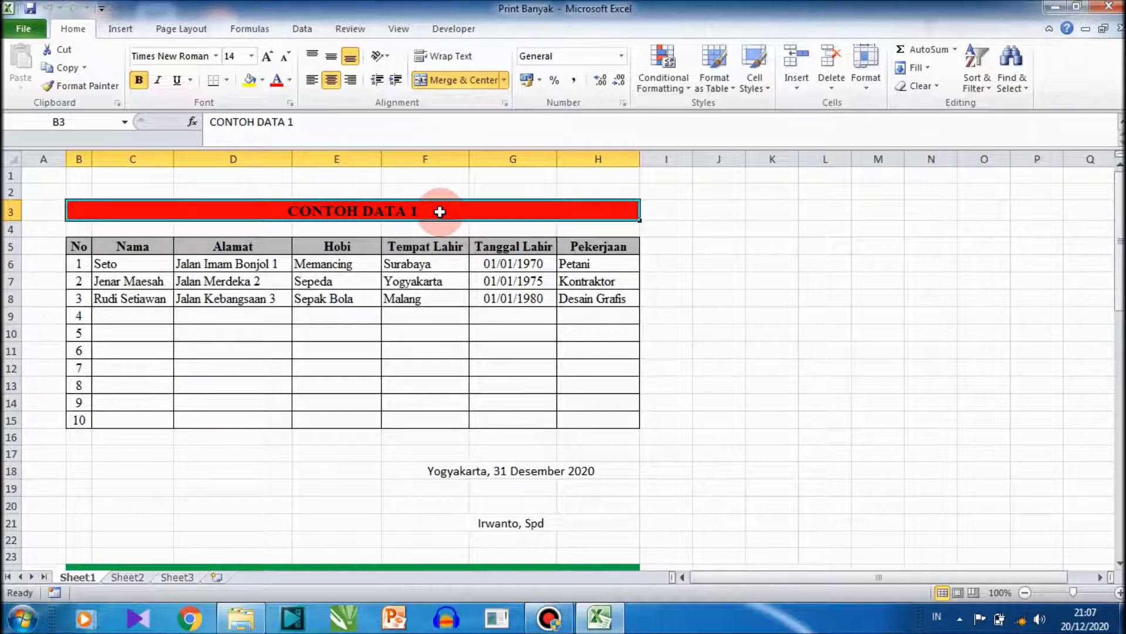
{"action": "left_click_drag", "start_coordinate": [440, 212], "coordinate": [340, 524]}
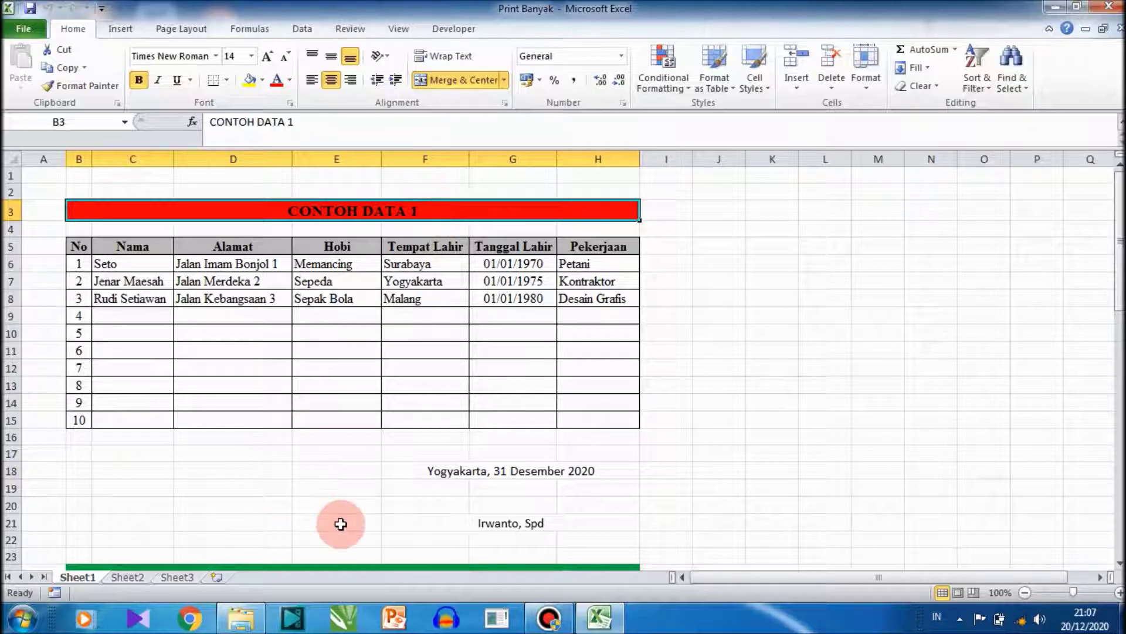
{"action": "left_click_drag", "start_coordinate": [341, 524], "coordinate": [340, 524]}
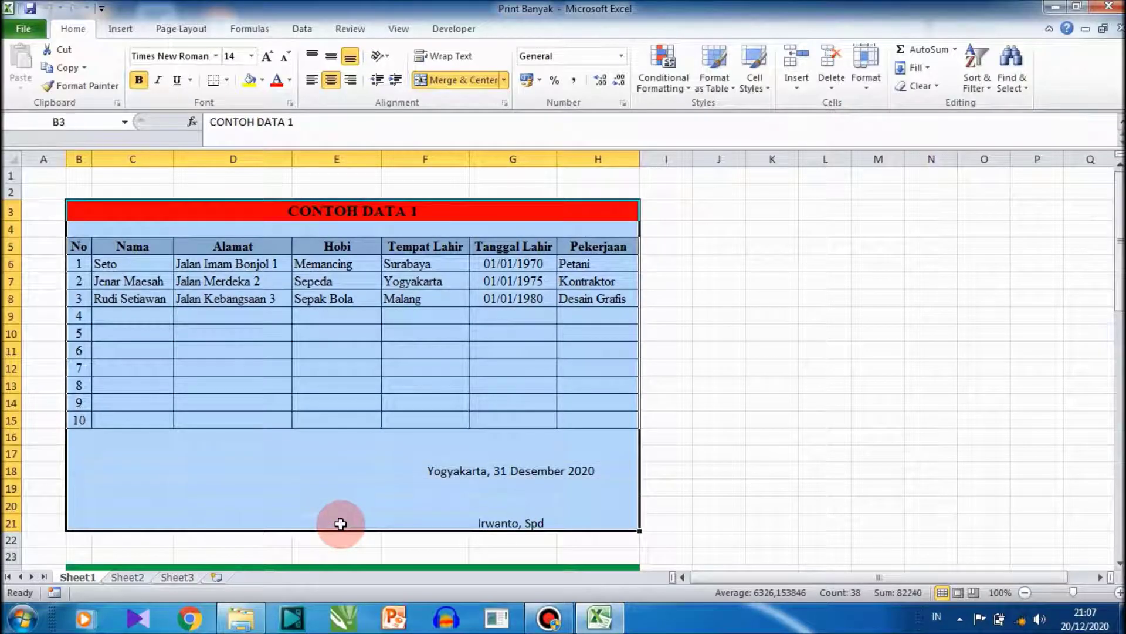
{"action": "left_click", "coordinate": [192, 30]}
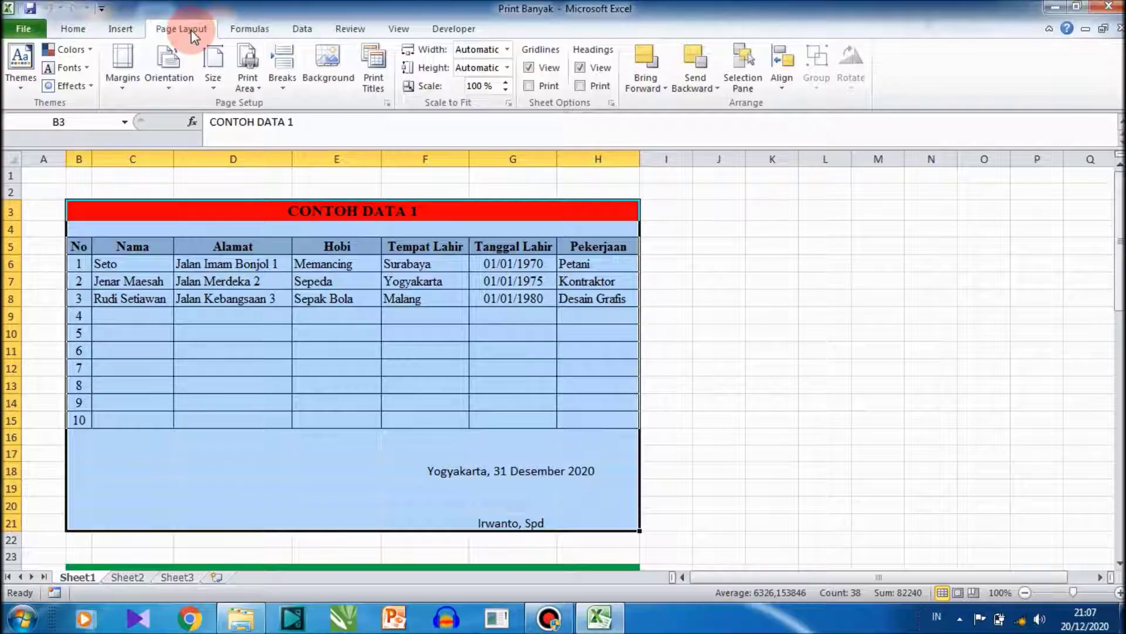
{"action": "left_click", "coordinate": [263, 91]}
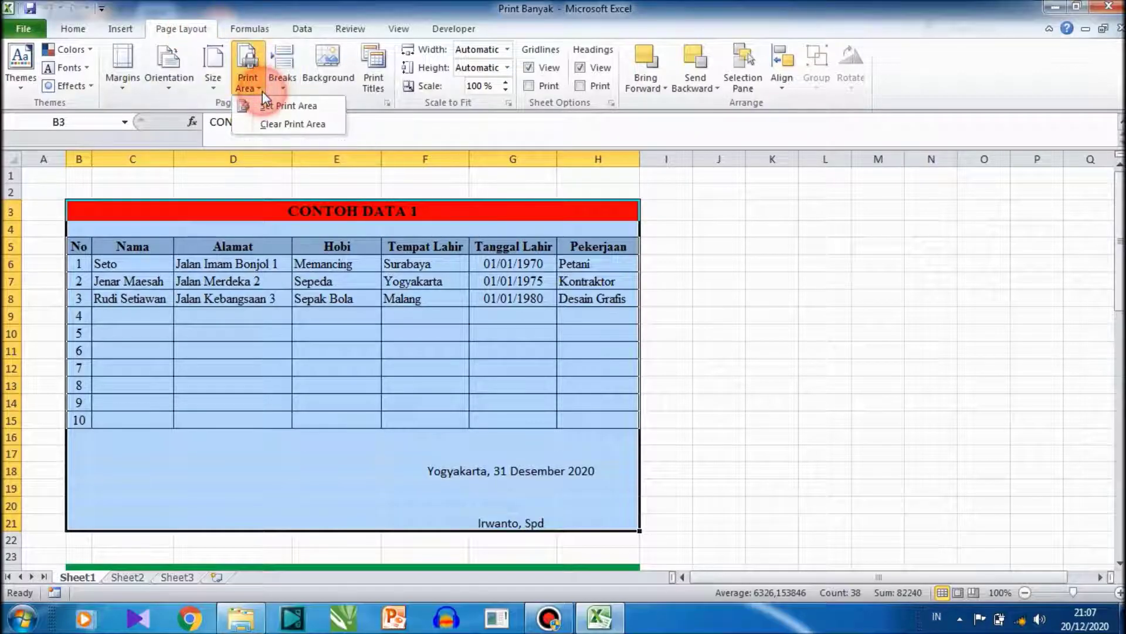
{"action": "left_click", "coordinate": [339, 110]}
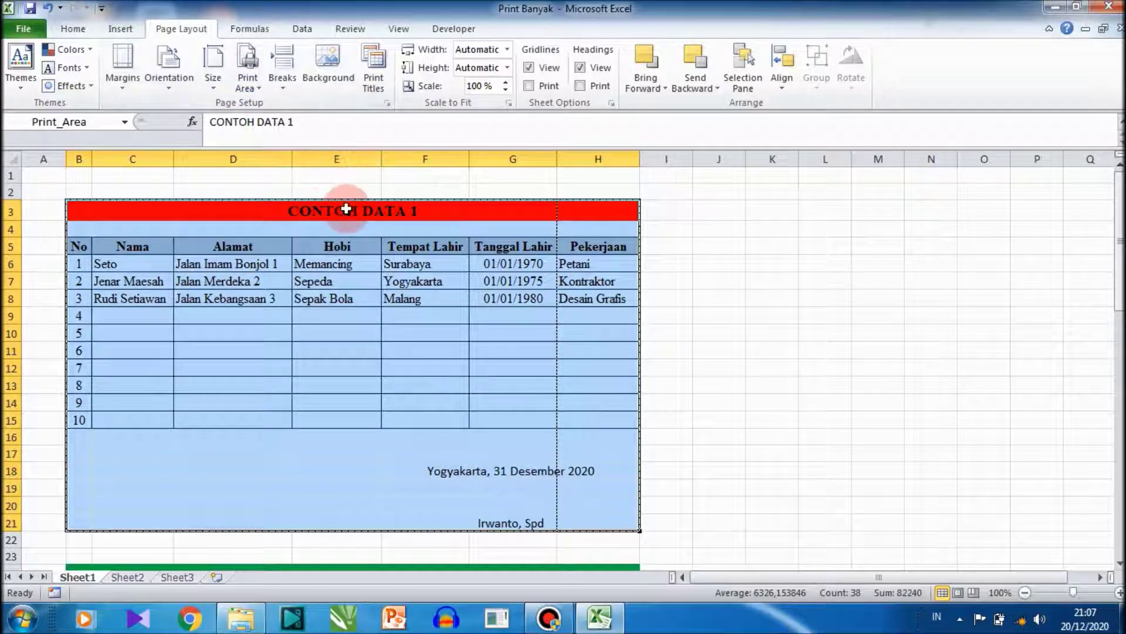
{"action": "left_click", "coordinate": [373, 210]}
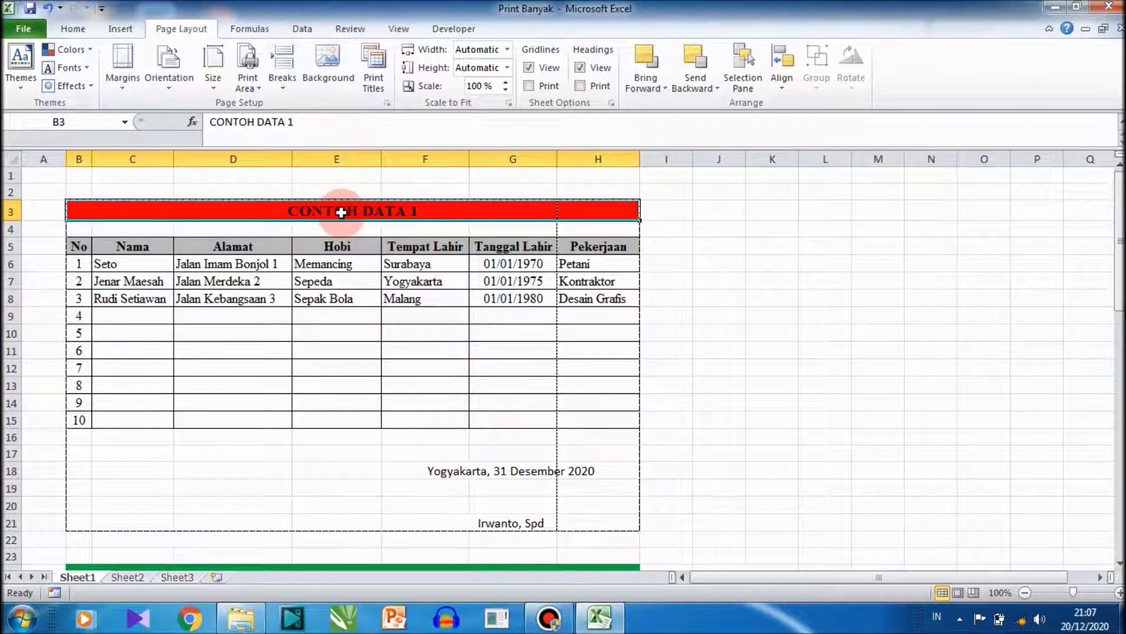
Switch the sheet to Page Break Preview and scroll down to CONTOH DATA 2 at B24
{"action": "left_click", "coordinate": [401, 29]}
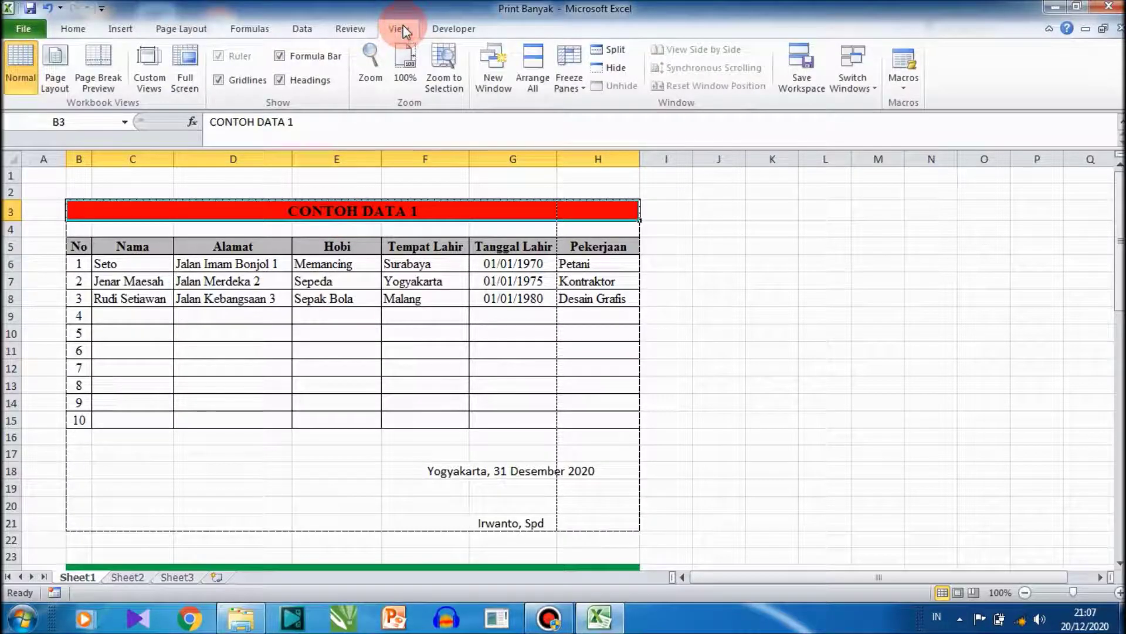
{"action": "left_click", "coordinate": [119, 88]}
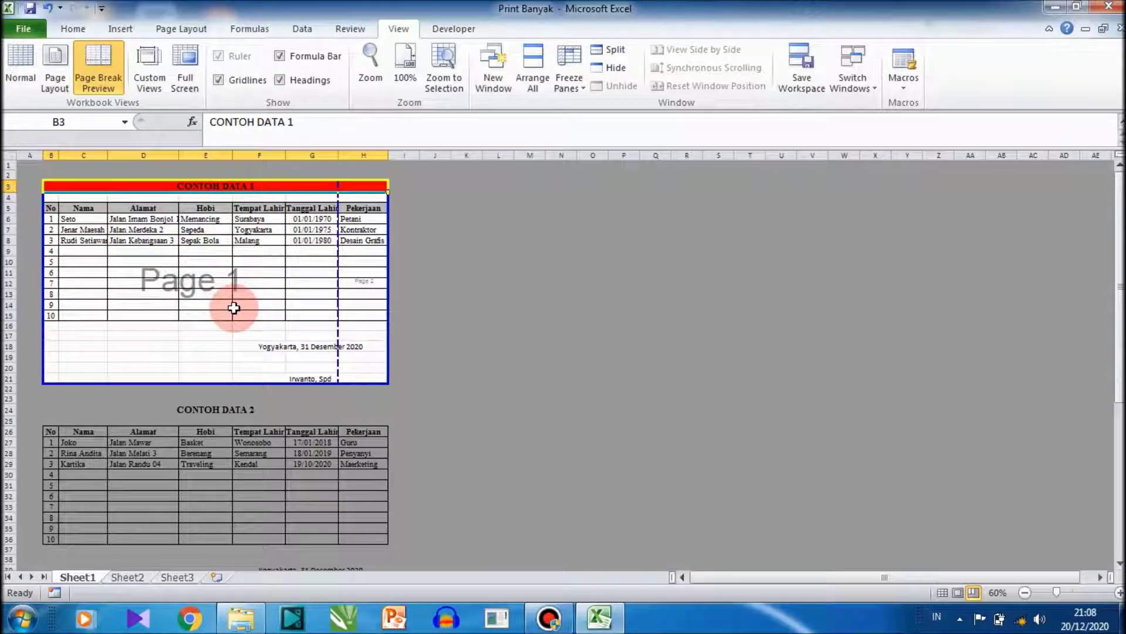
{"action": "left_click_drag", "start_coordinate": [1119, 227], "coordinate": [1119, 271]}
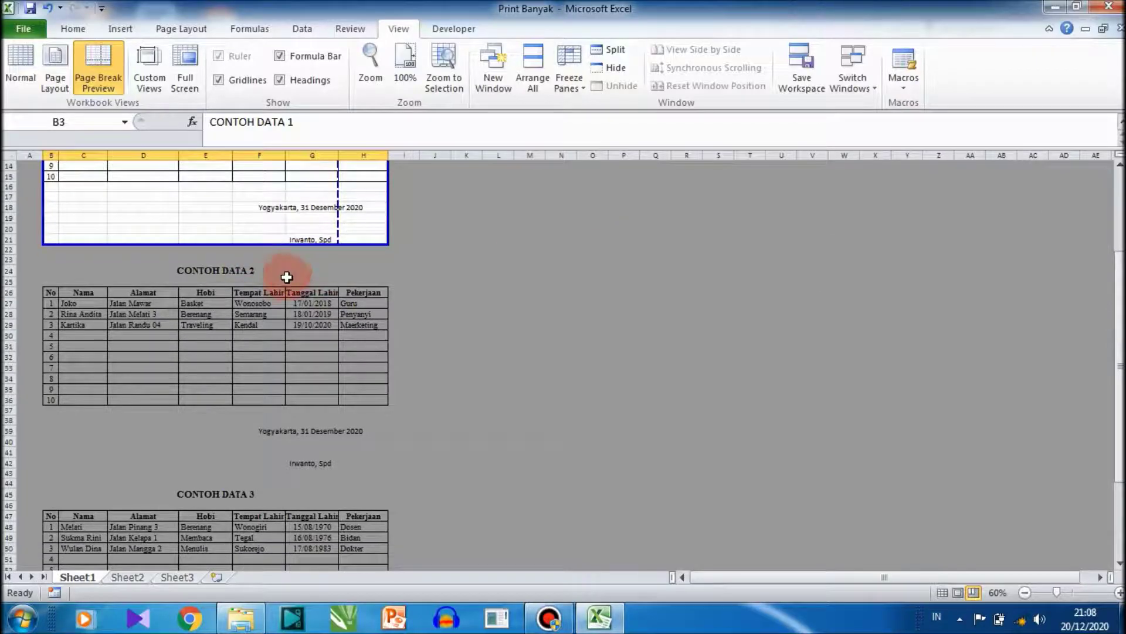
{"action": "left_click", "coordinate": [246, 270]}
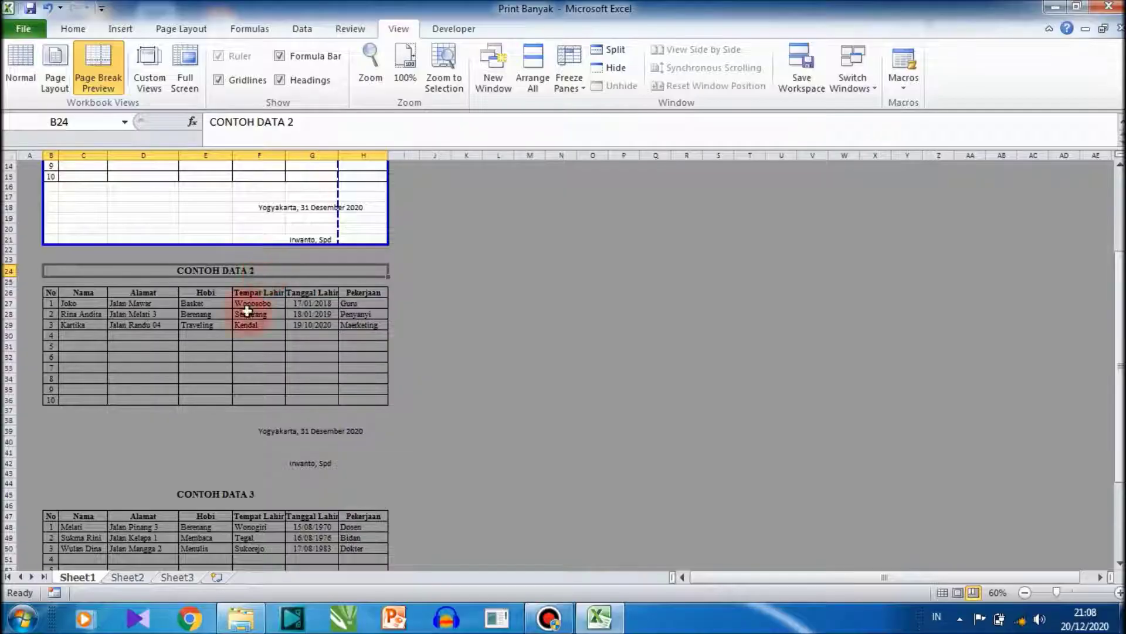
Add B24:H42, the CONTOH DATA 2 block, to the print area as its own page
{"action": "left_click", "coordinate": [286, 464], "text": "shift"}
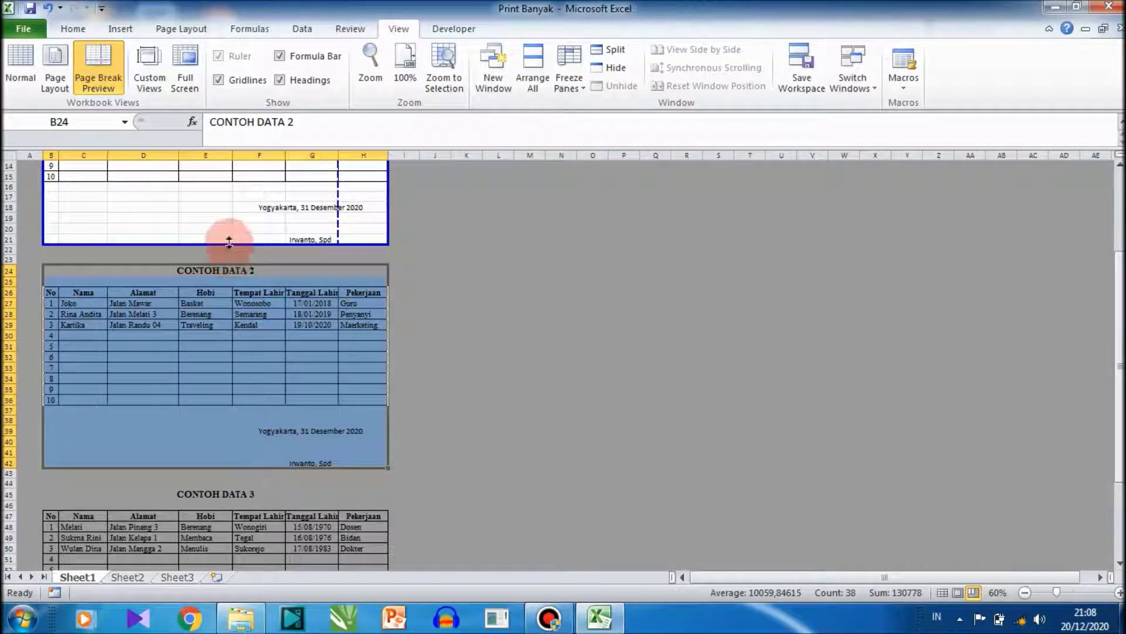
{"action": "left_click", "coordinate": [186, 30]}
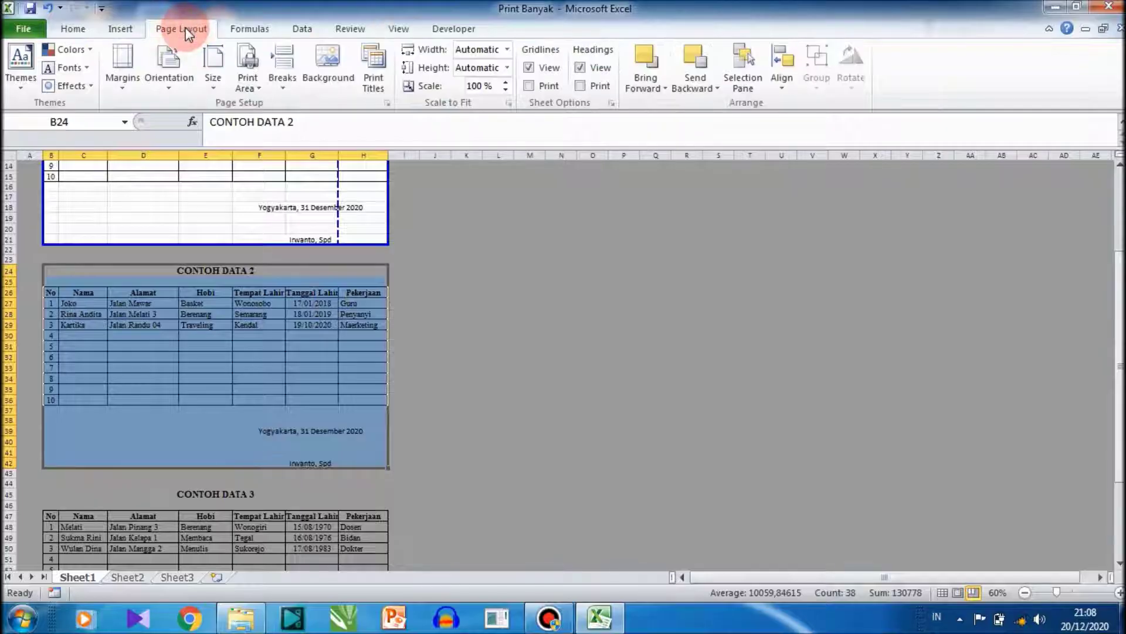
{"action": "left_click", "coordinate": [262, 89]}
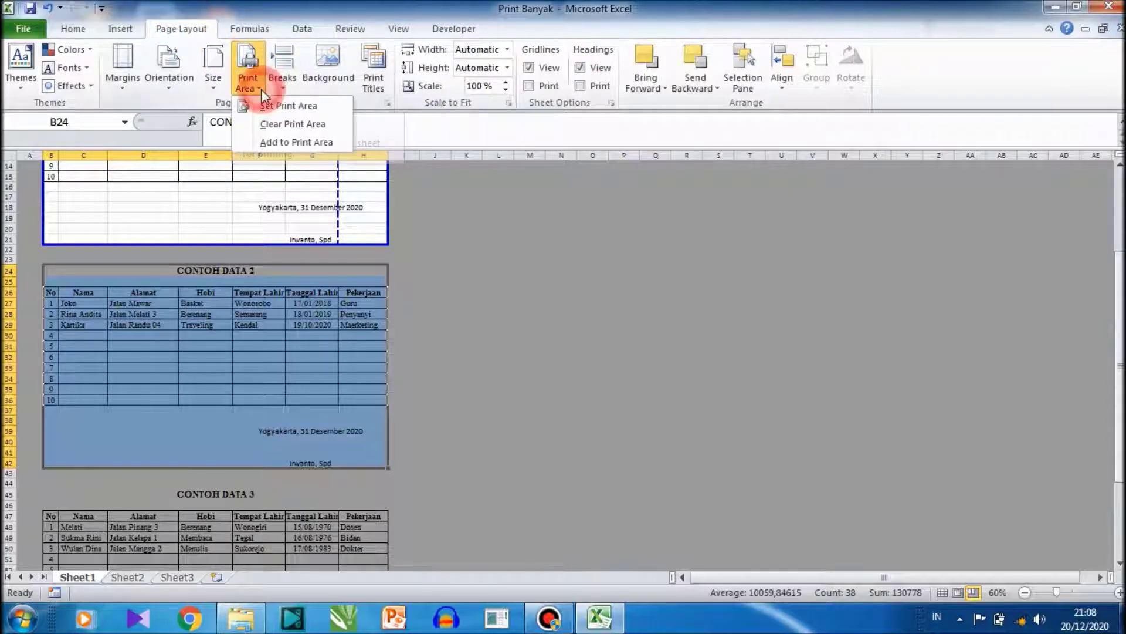
{"action": "left_click", "coordinate": [298, 143]}
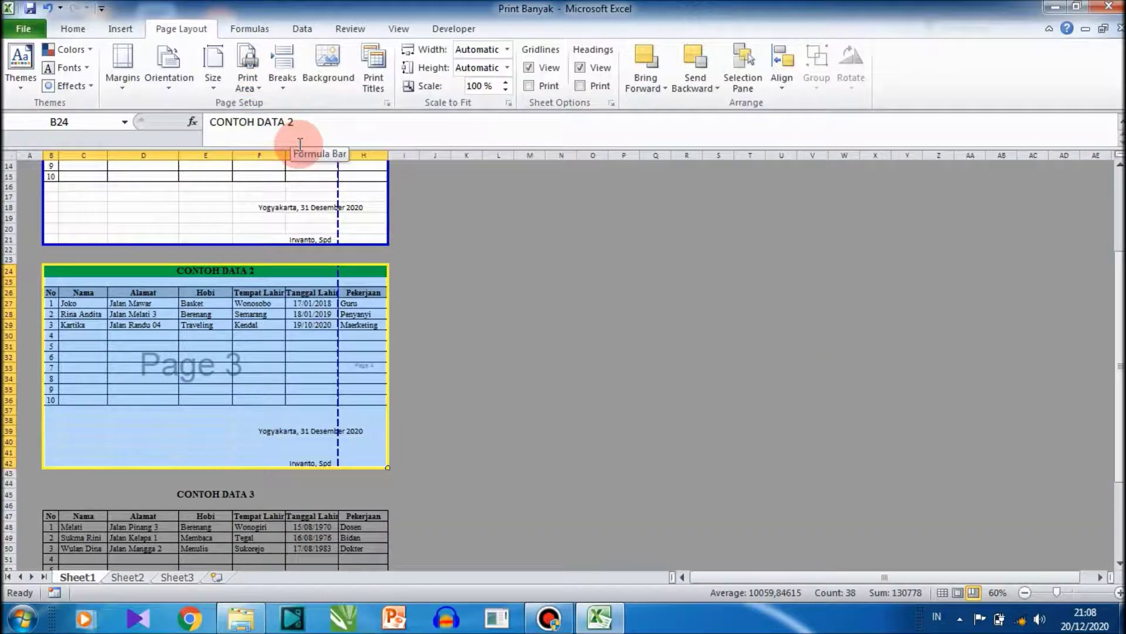
{"action": "left_click", "coordinate": [285, 269]}
{"action": "left_click_drag", "start_coordinate": [1118, 308], "coordinate": [1117, 337]}
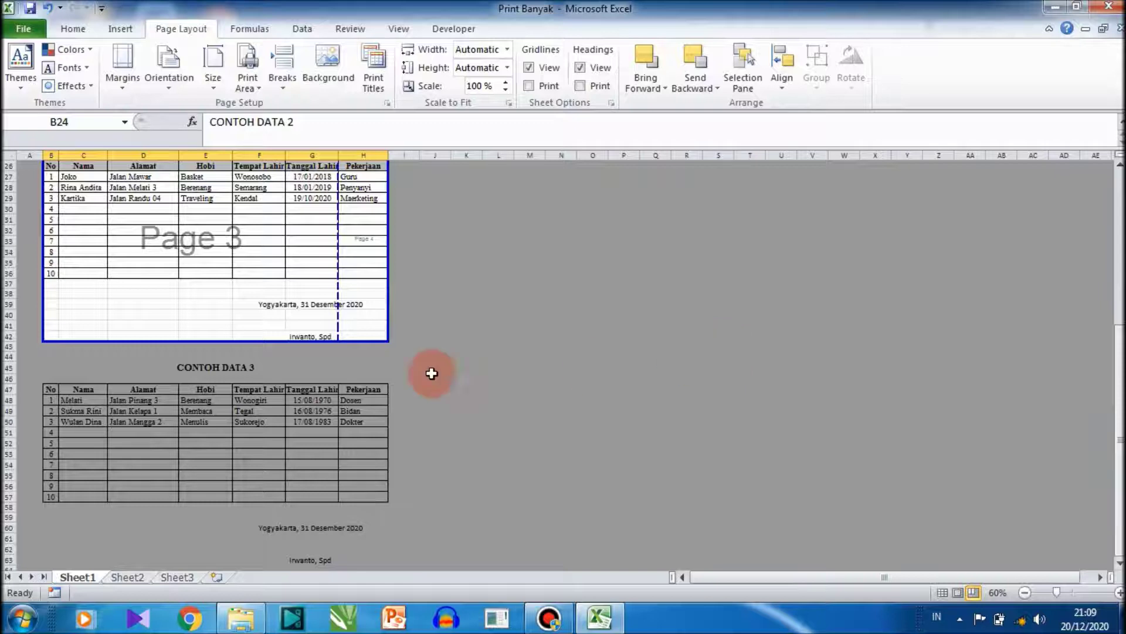
Add B45:H63, the CONTOH DATA 3 table, to the print area as a separate page
{"action": "left_click", "coordinate": [244, 370]}
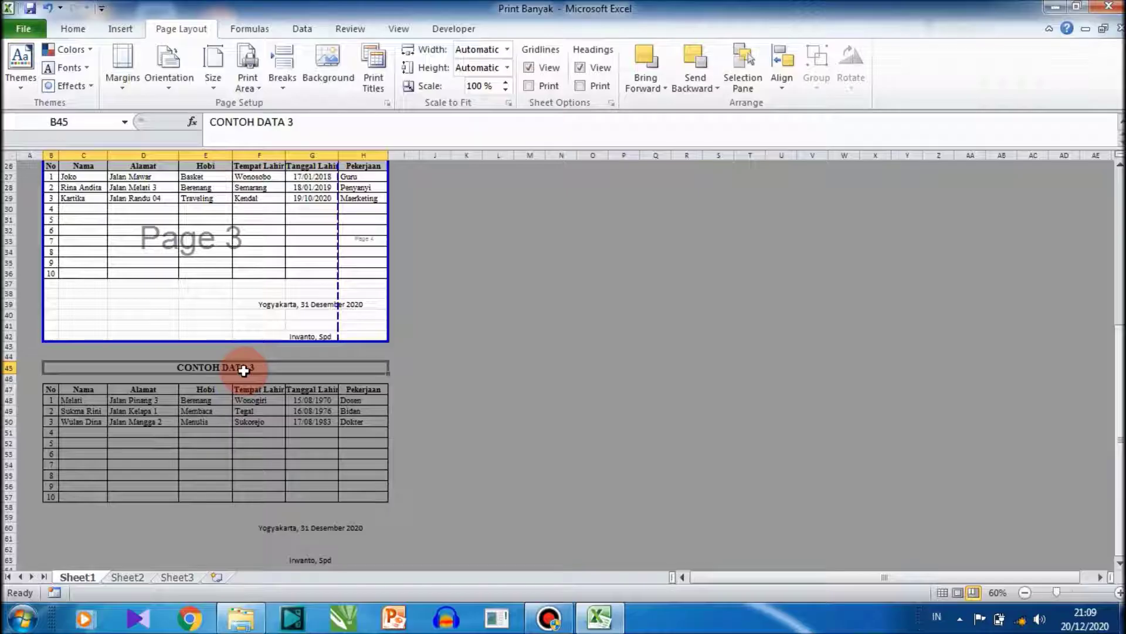
{"action": "left_click_drag", "start_coordinate": [244, 370], "coordinate": [261, 560]}
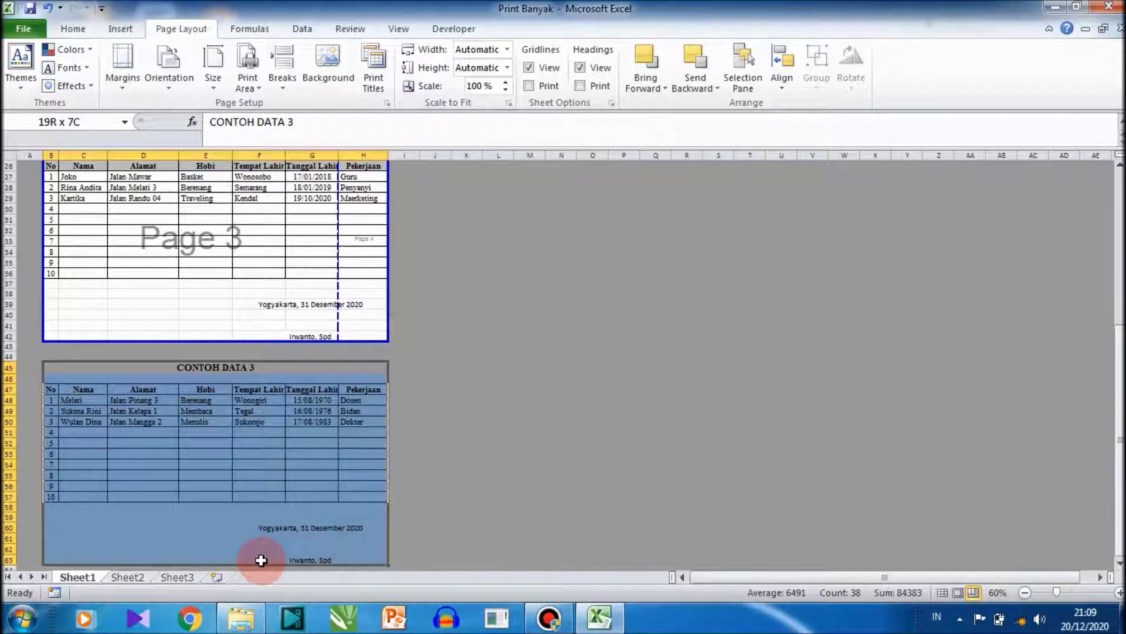
{"action": "left_click", "coordinate": [255, 91]}
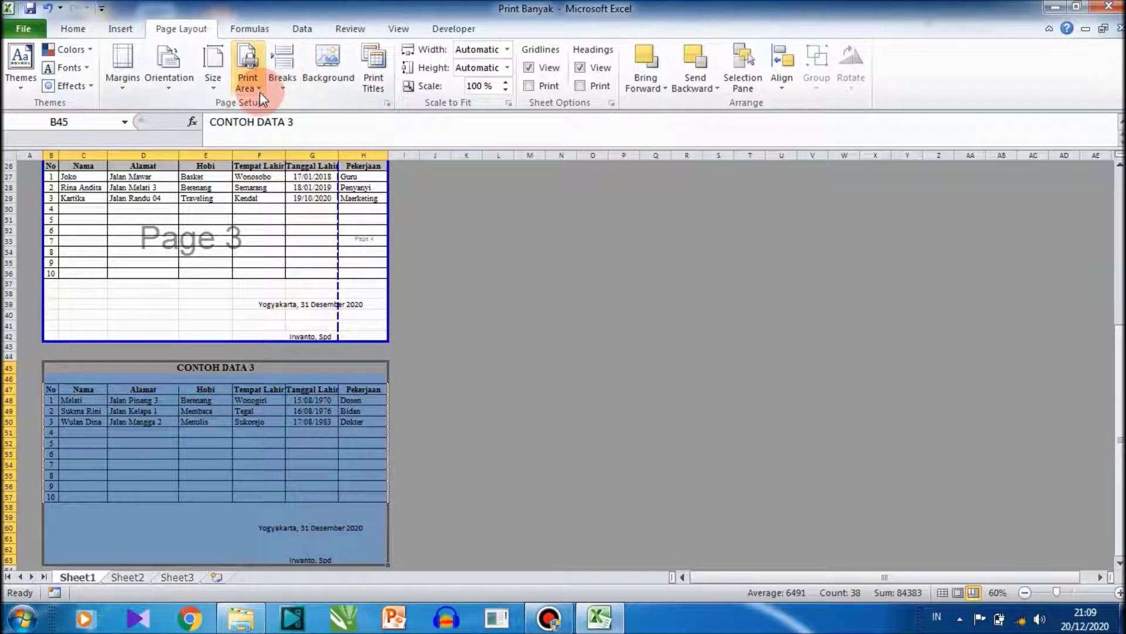
{"action": "left_click", "coordinate": [261, 97]}
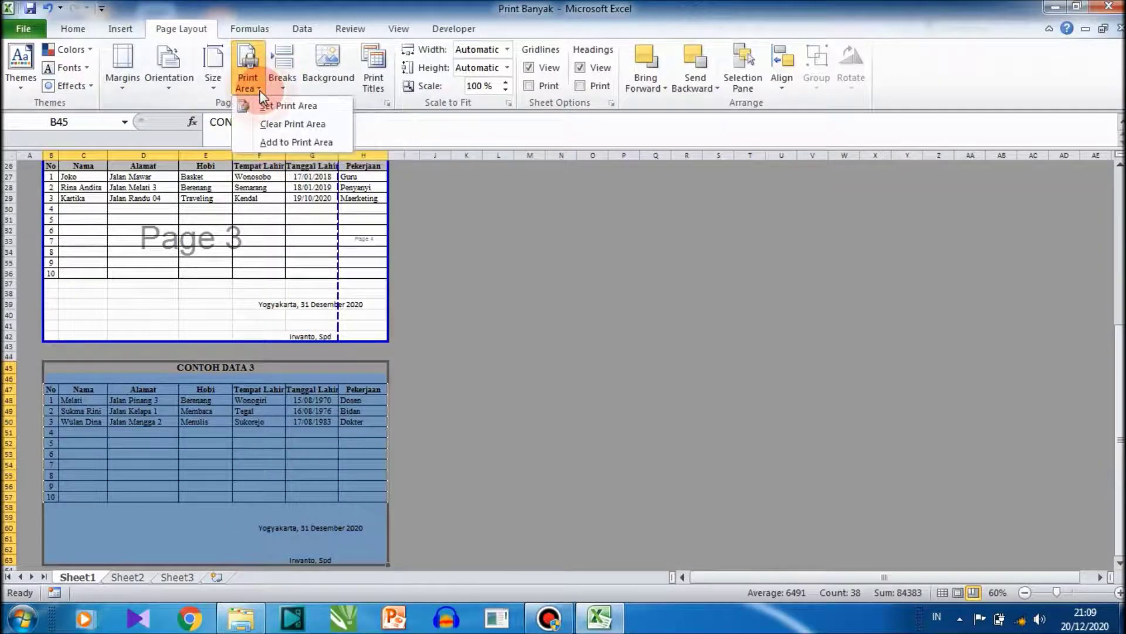
{"action": "left_click", "coordinate": [286, 142]}
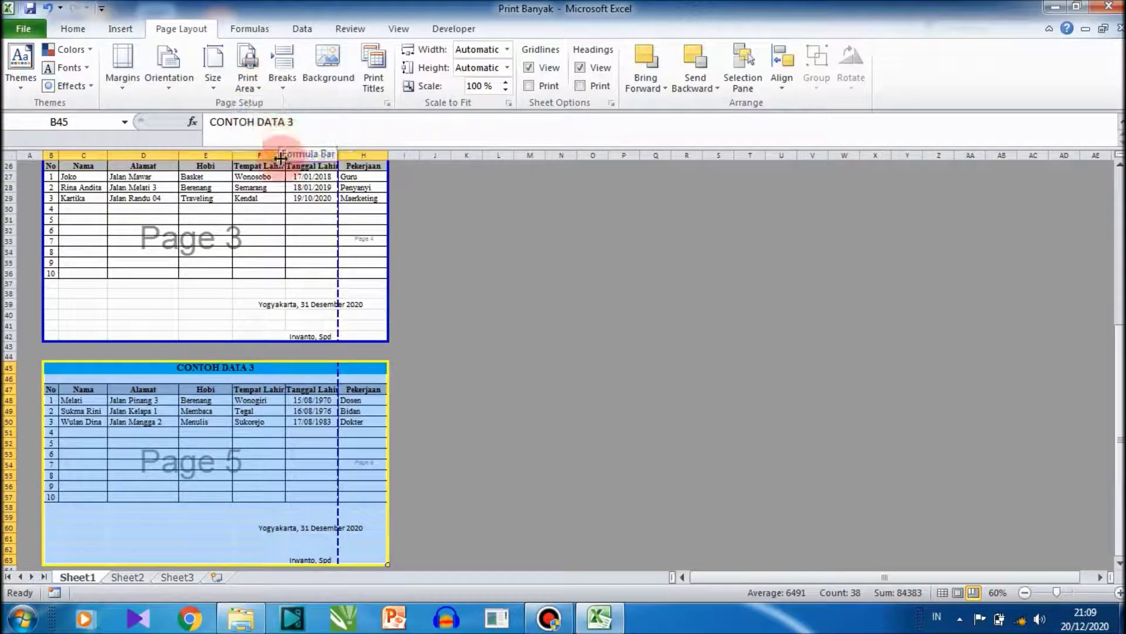
{"action": "left_click", "coordinate": [301, 373]}
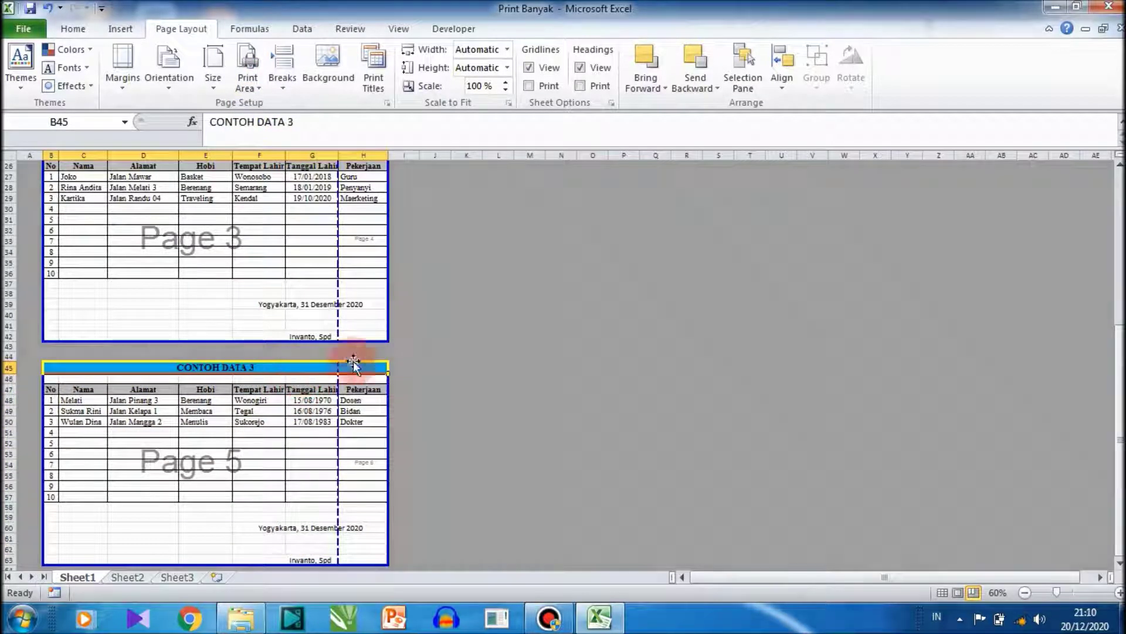
{"action": "scroll", "coordinate": [1122, 349], "scroll_direction": "up", "scroll_amount": 8}
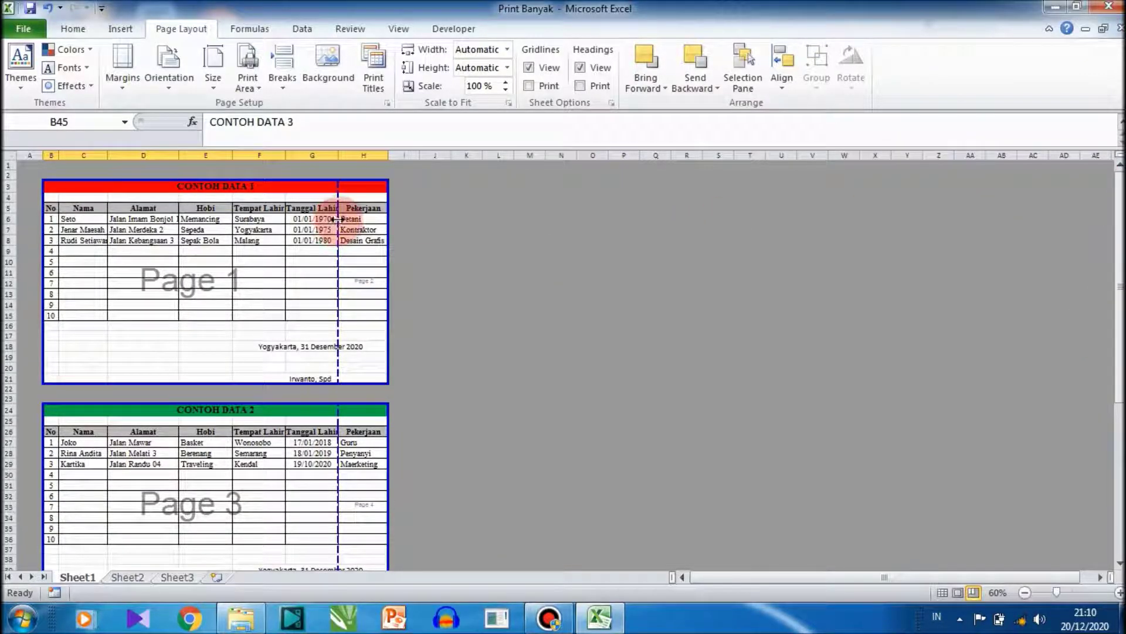
Drag the vertical page break from between columns G and H out past the Pekerjaan column
{"action": "left_click_drag", "start_coordinate": [336, 219], "coordinate": [335, 218]}
{"action": "left_click_drag", "start_coordinate": [336, 219], "coordinate": [388, 222]}
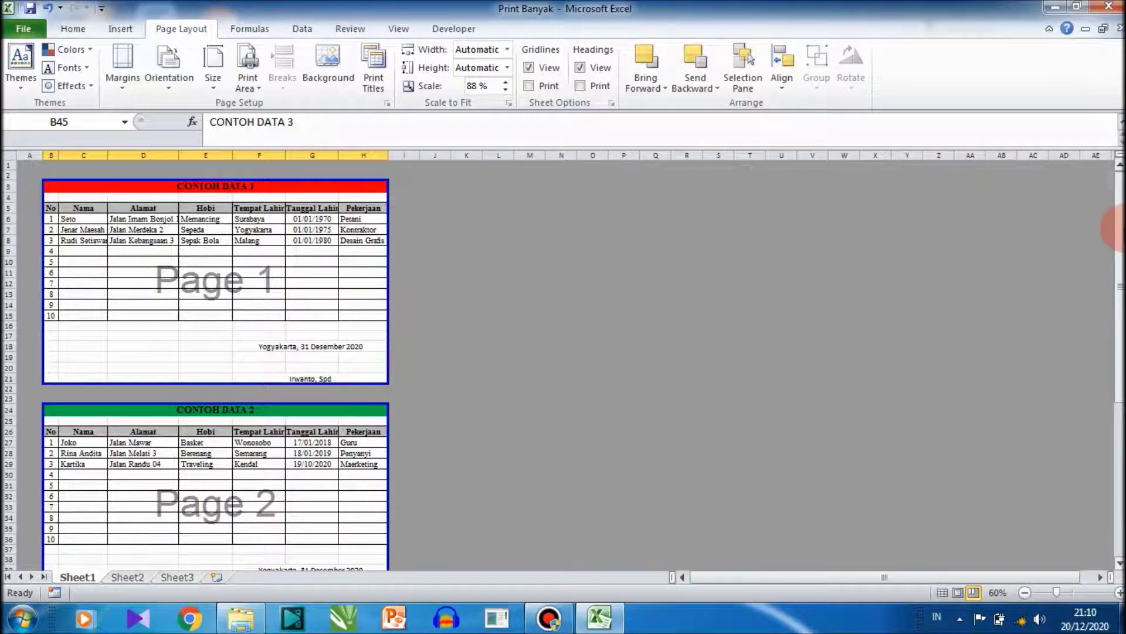
{"action": "left_click_drag", "start_coordinate": [1117, 229], "coordinate": [1117, 246]}
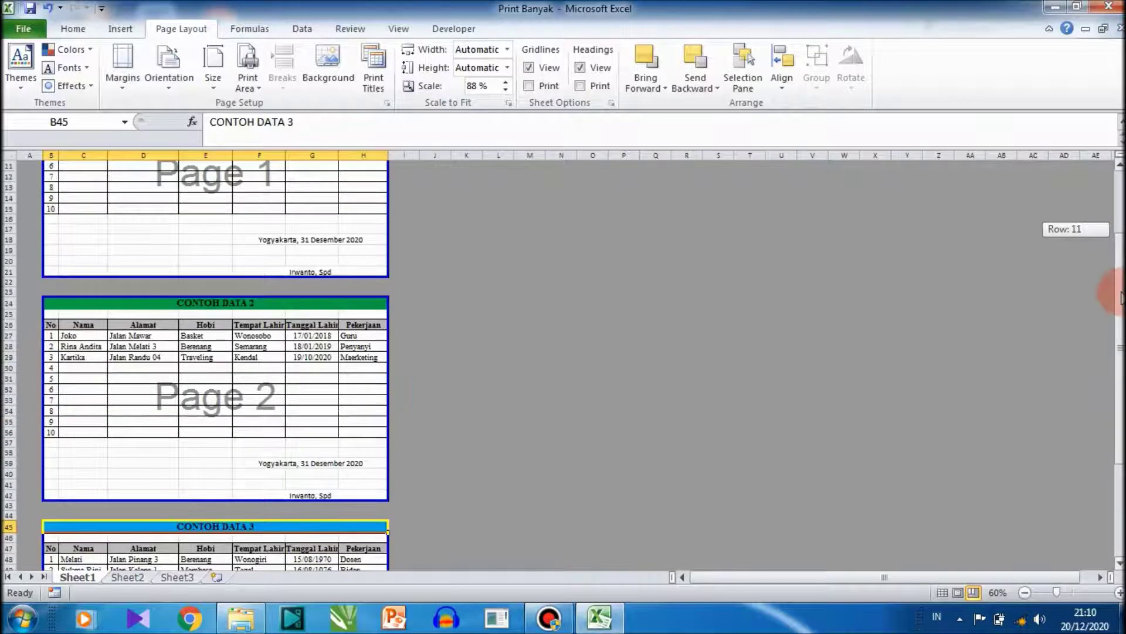
{"action": "left_click_drag", "start_coordinate": [1117, 235], "coordinate": [1116, 176]}
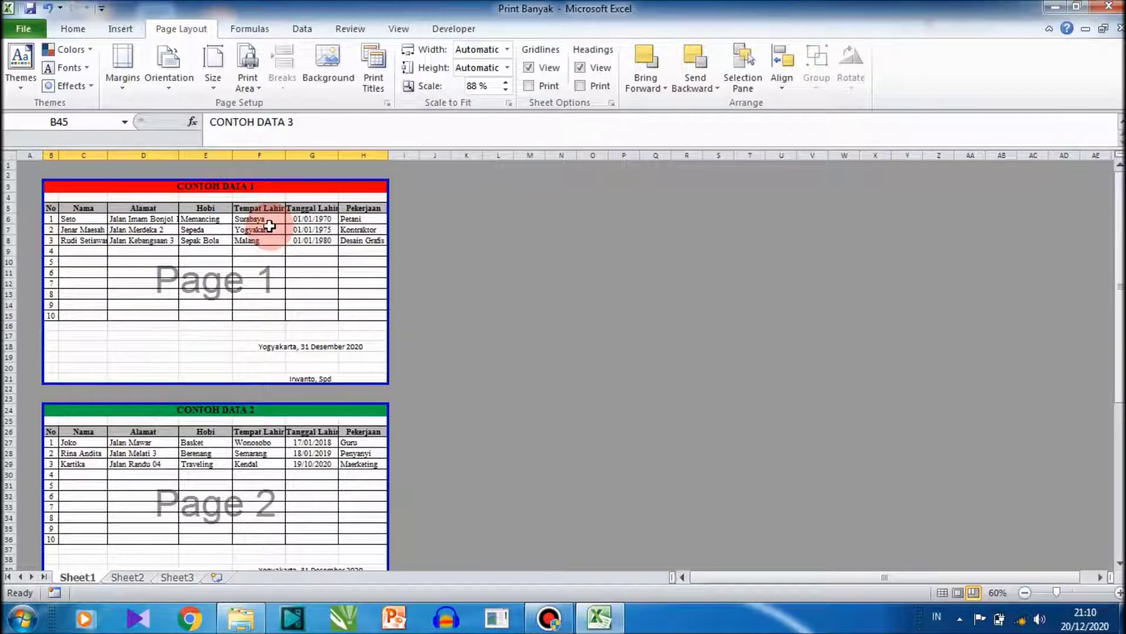
{"action": "left_click", "coordinate": [31, 33]}
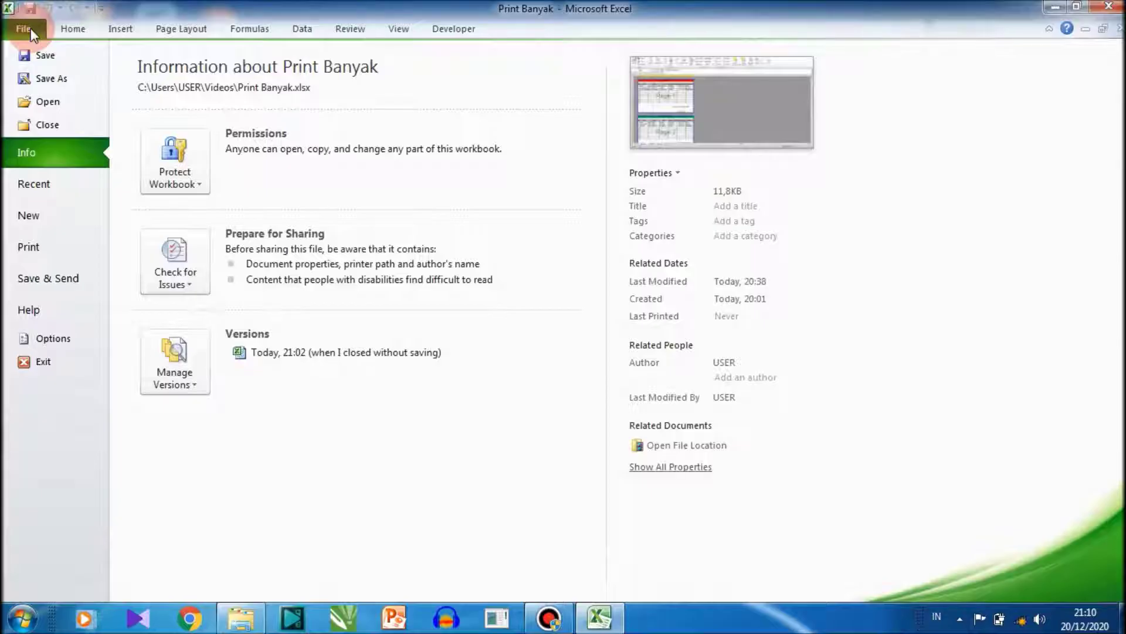
Show the print preview and open Page Setup at its 88% scaling value
{"action": "left_click", "coordinate": [51, 256]}
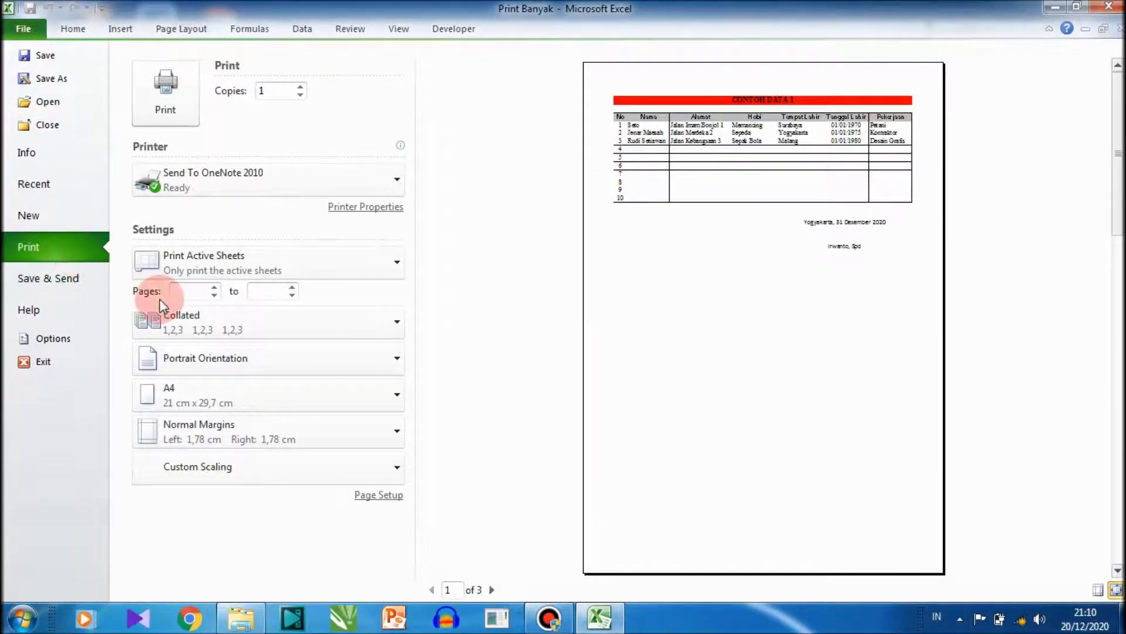
{"action": "left_click", "coordinate": [375, 495]}
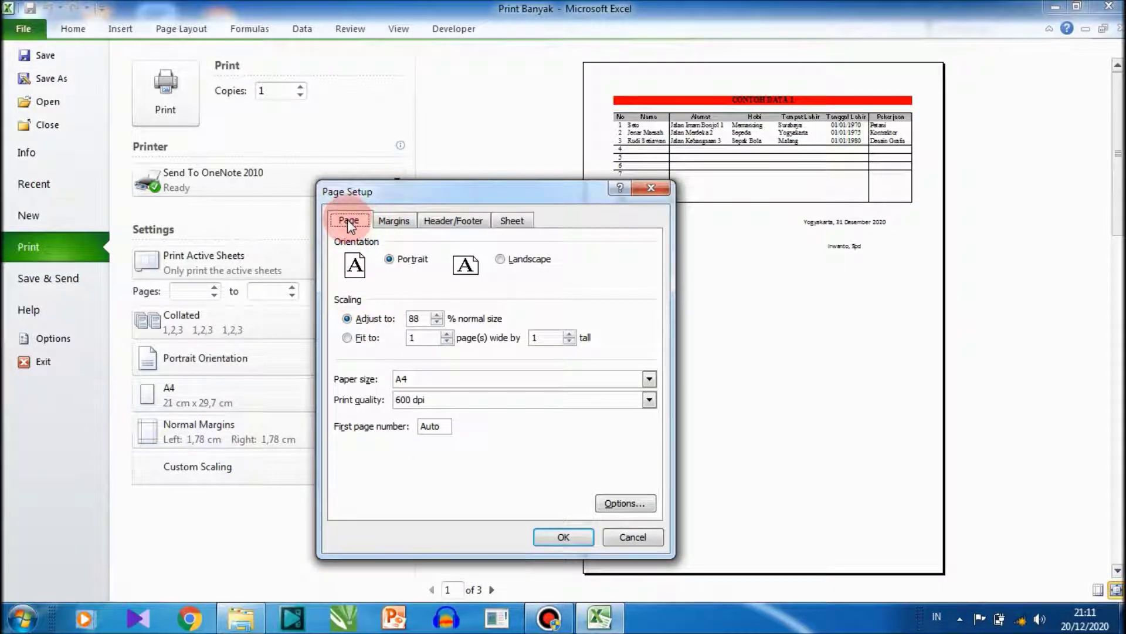
{"action": "left_click", "coordinate": [410, 321]}
Change the Page Setup scaling from 88% to 100% normal size and confirm
{"action": "left_click", "coordinate": [423, 318]}
{"action": "type", "text": "100"}
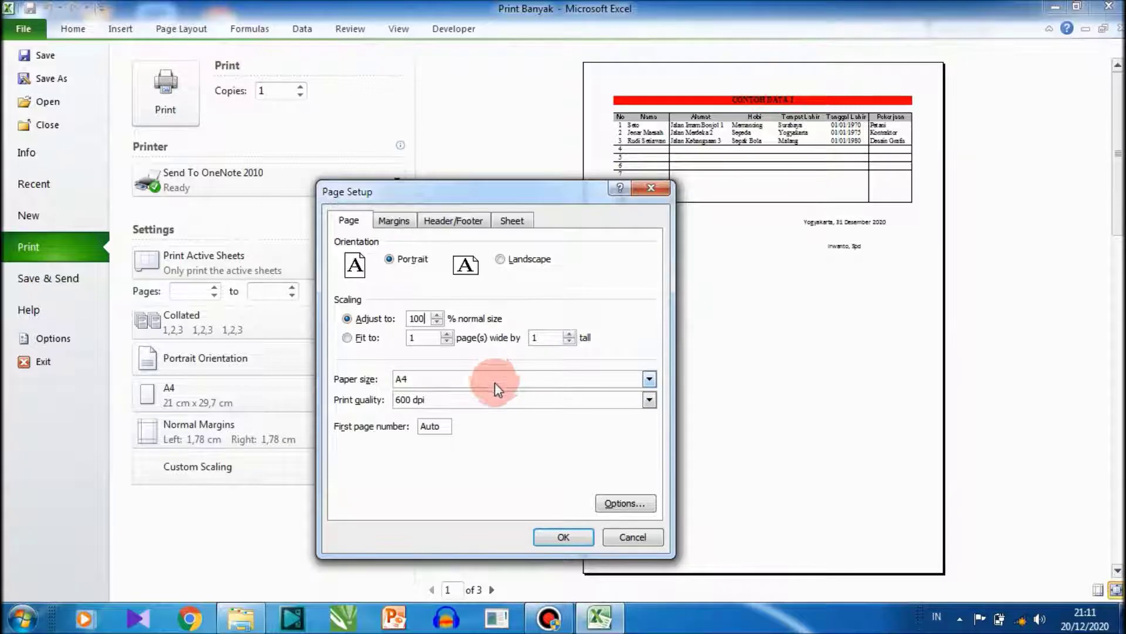
{"action": "left_click", "coordinate": [563, 537]}
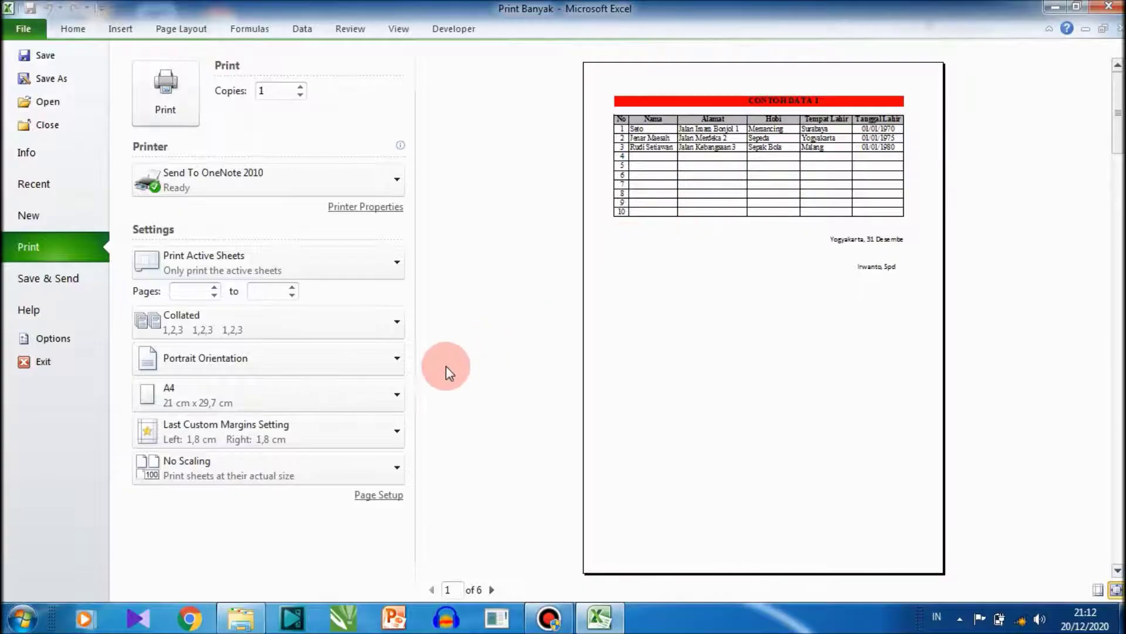
Apply the Narrow margins preset in the print settings
{"action": "left_click", "coordinate": [368, 437]}
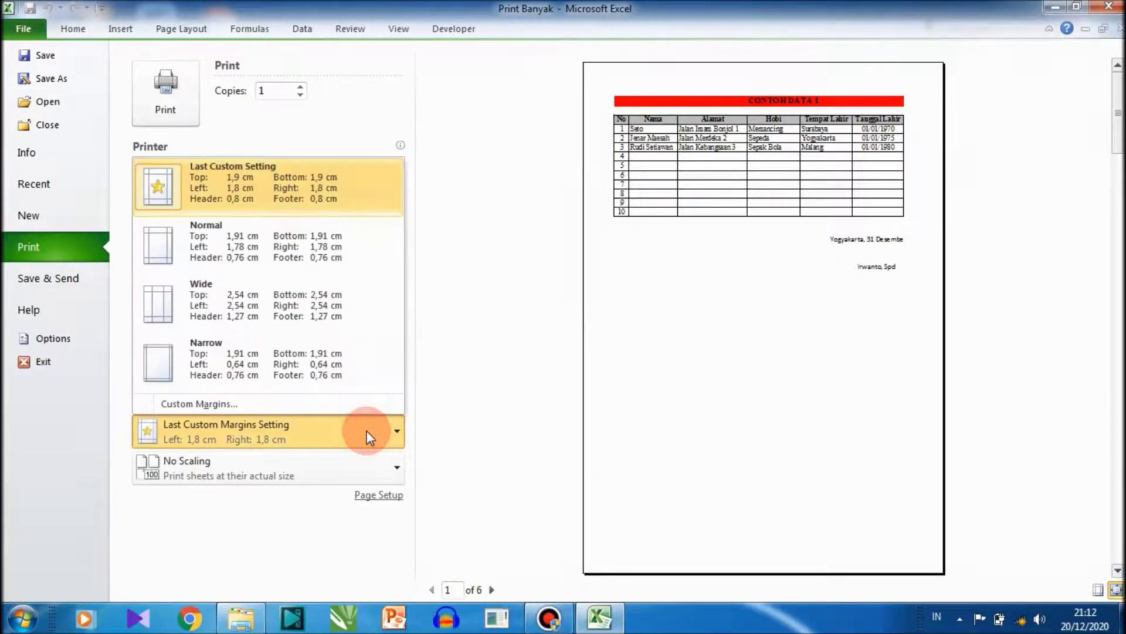
{"action": "left_click", "coordinate": [364, 353]}
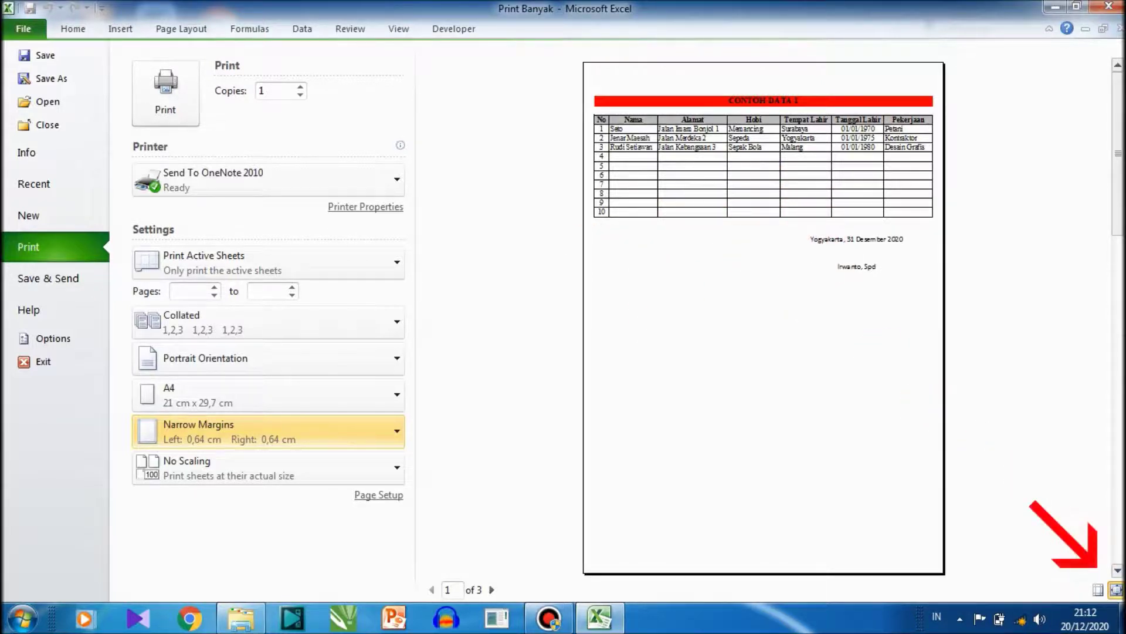
Zoom the preview in, page forward to page 3 of 3, then zoom back out
{"action": "left_click", "coordinate": [1116, 588]}
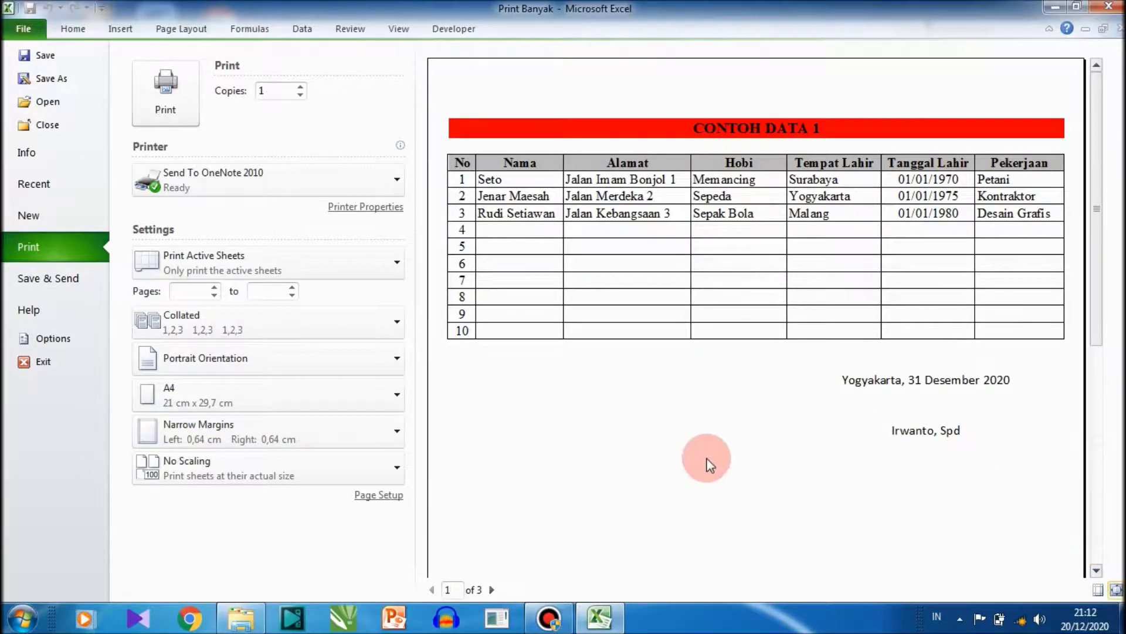
{"action": "left_click", "coordinate": [492, 589]}
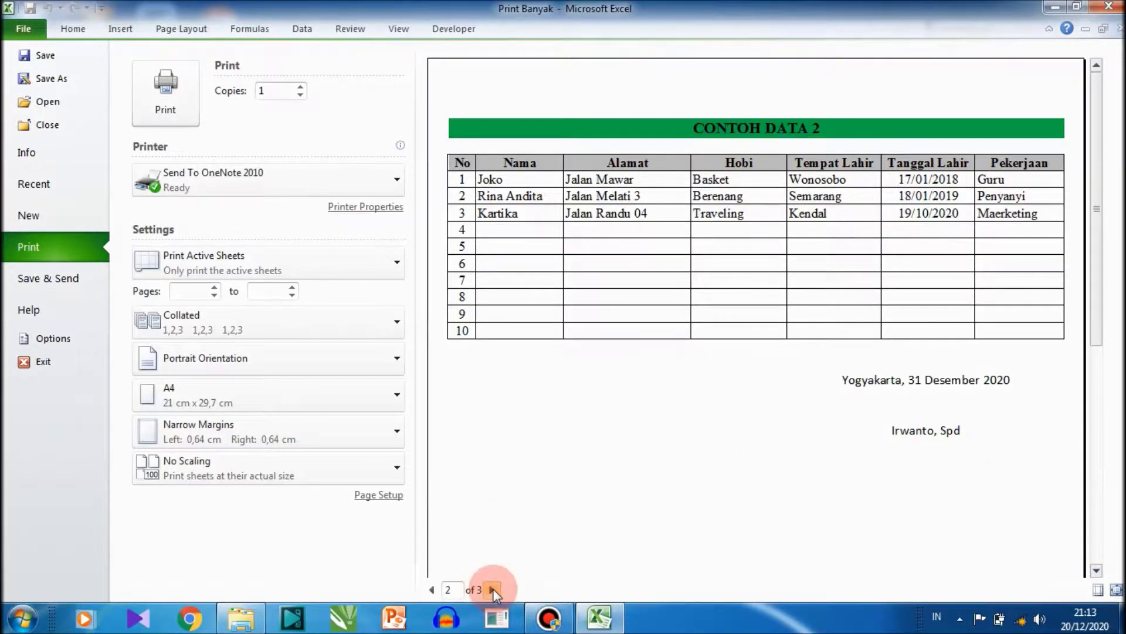
{"action": "left_click", "coordinate": [492, 589]}
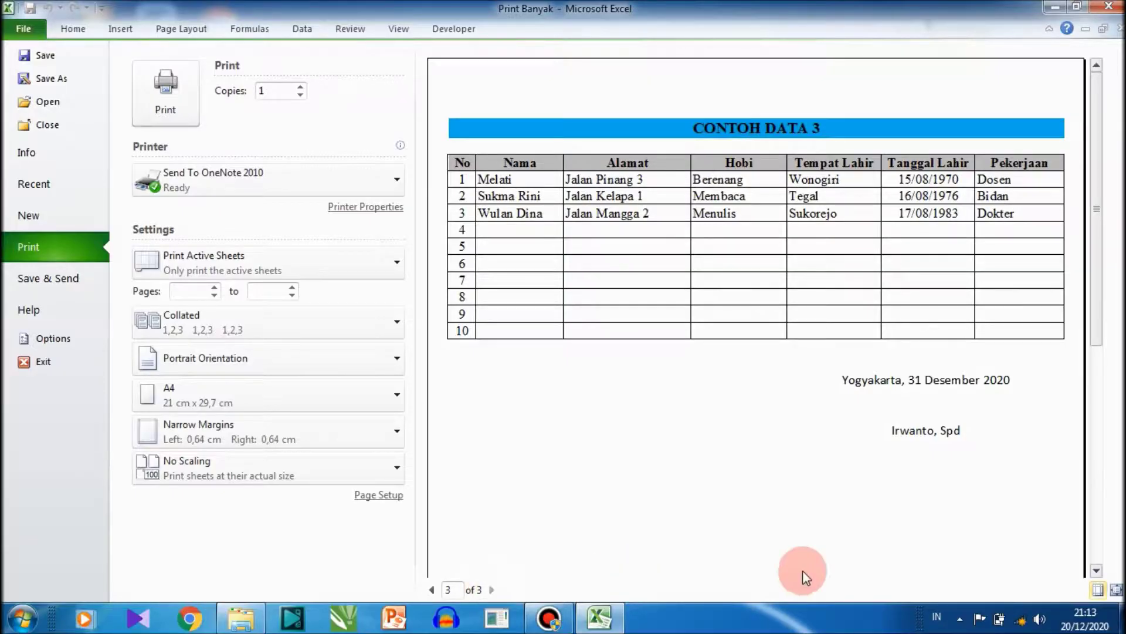
{"action": "left_click", "coordinate": [1114, 589]}
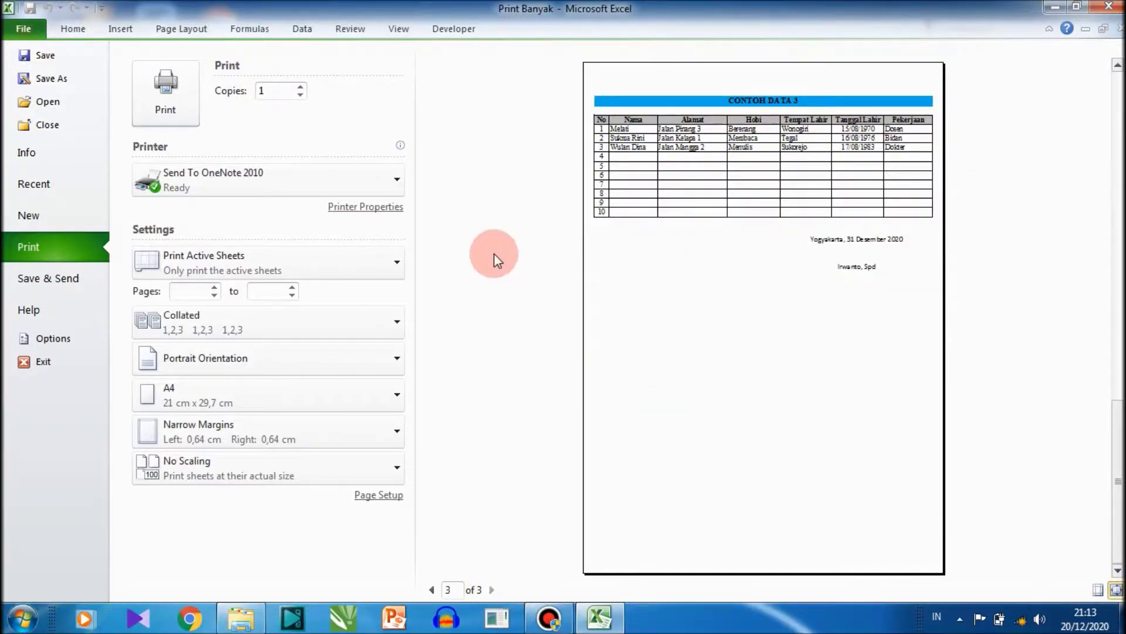